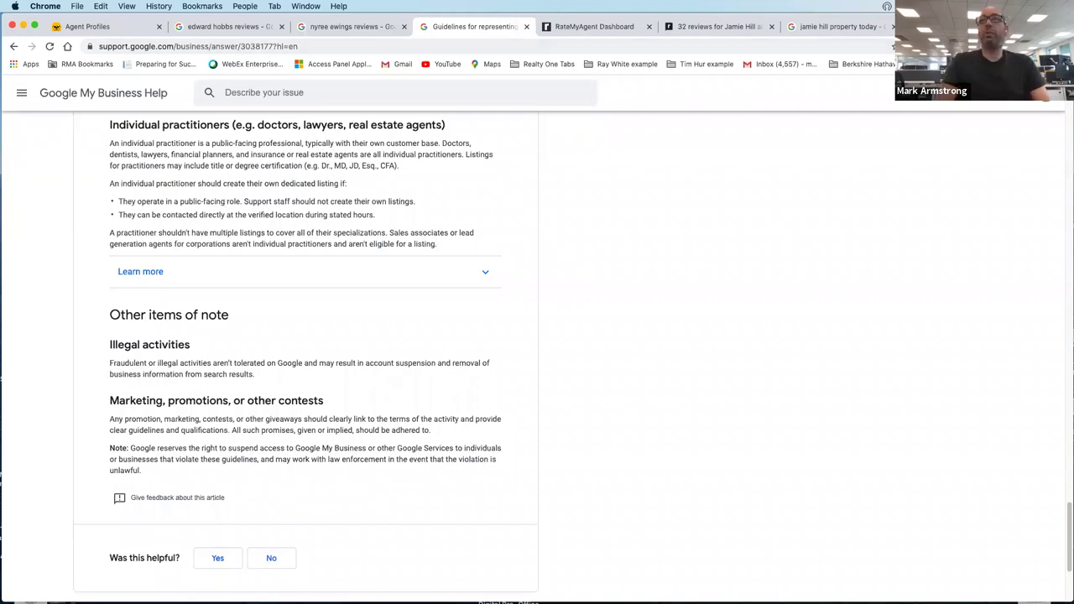
Open the Google My Business settings in the linked accounts of the RateMyAgent dashboard
key(ctrl+Tab)
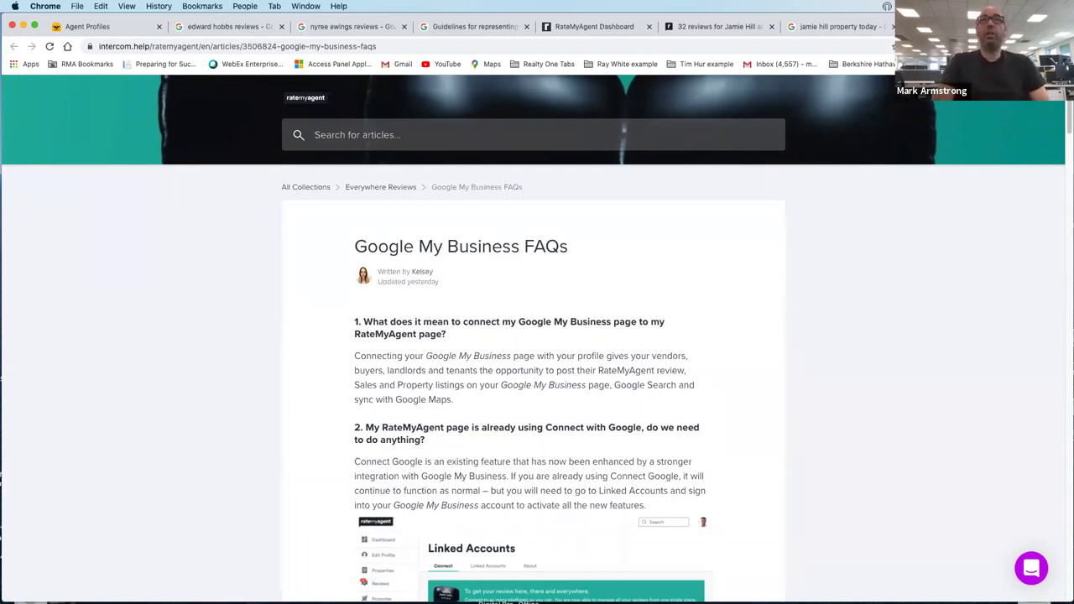
click(590, 28)
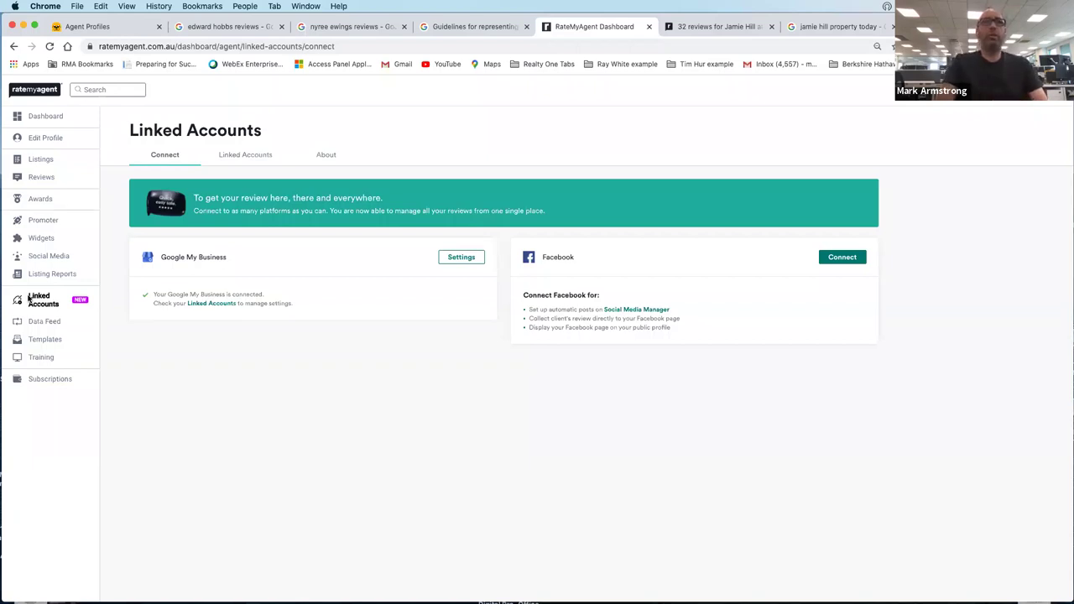
click(462, 257)
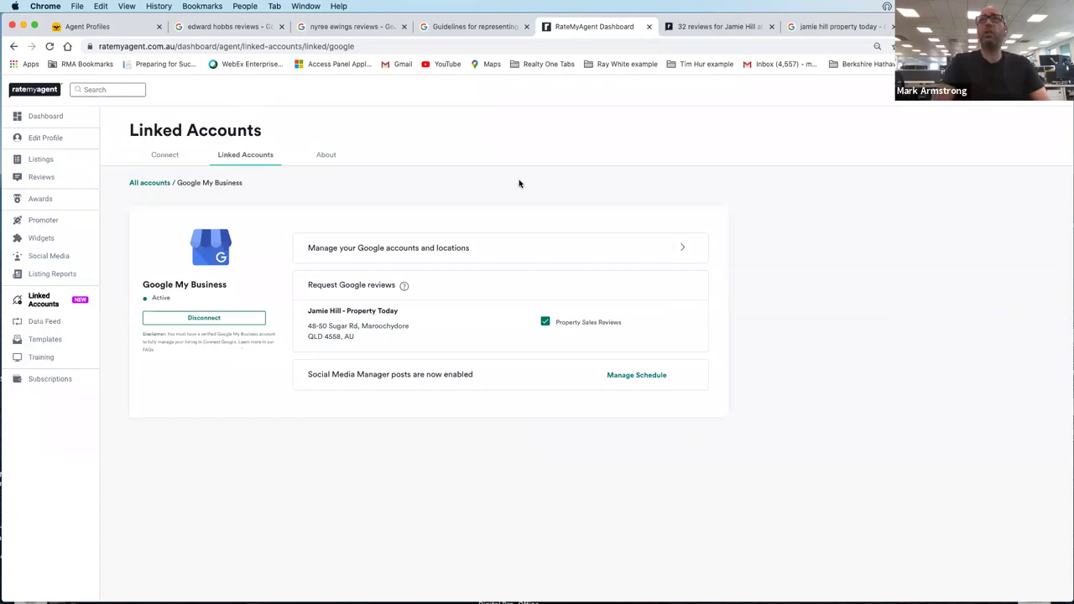
Examine the Property Today agent's Google reviews, then the business details and posts in the Google listing
click(820, 32)
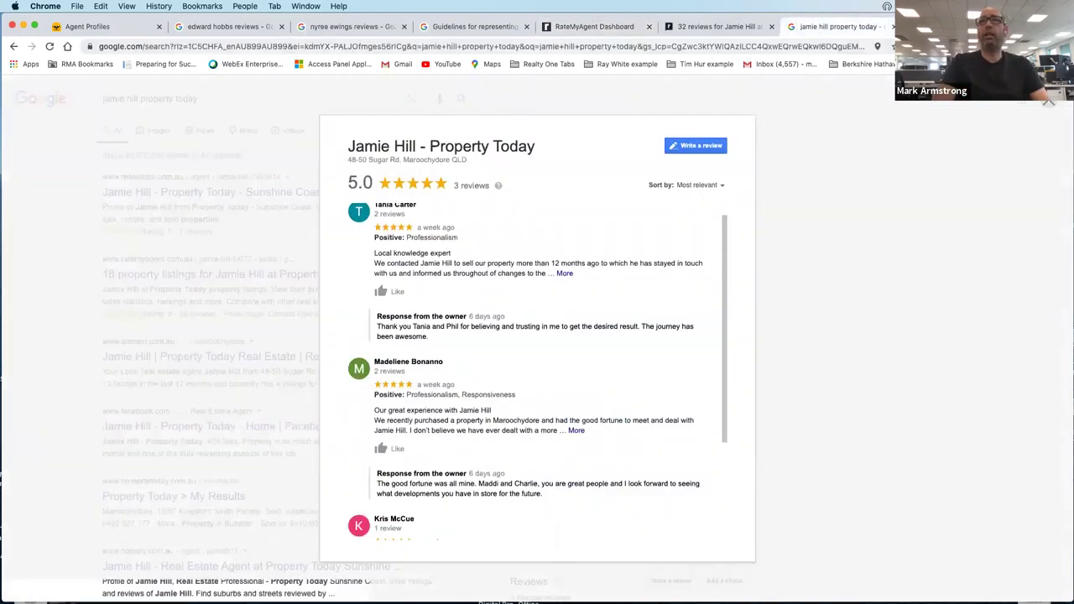
click(959, 153)
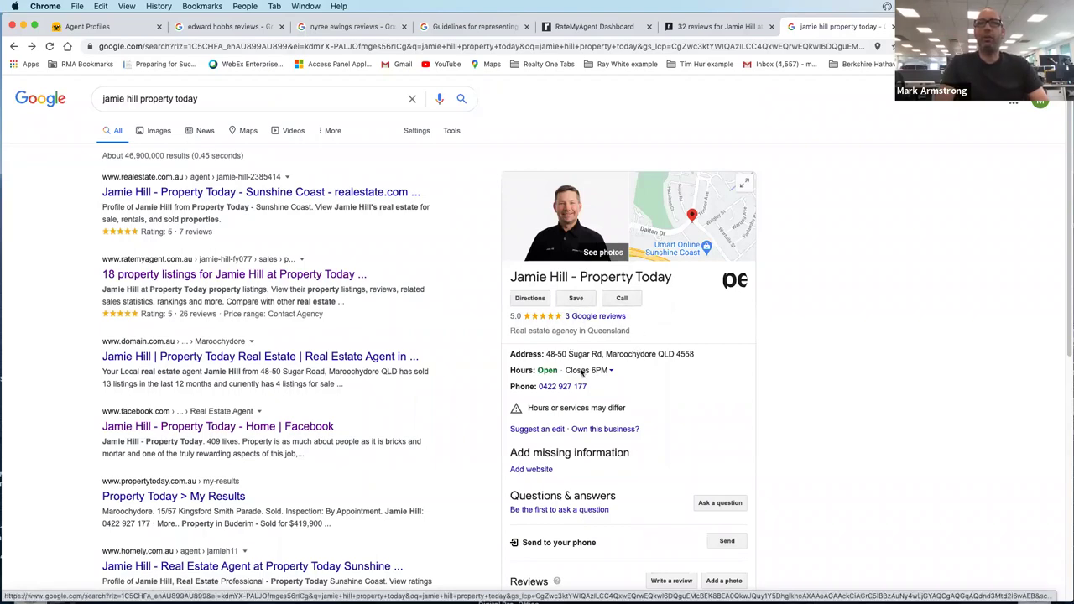
scroll(585, 431, down, 5)
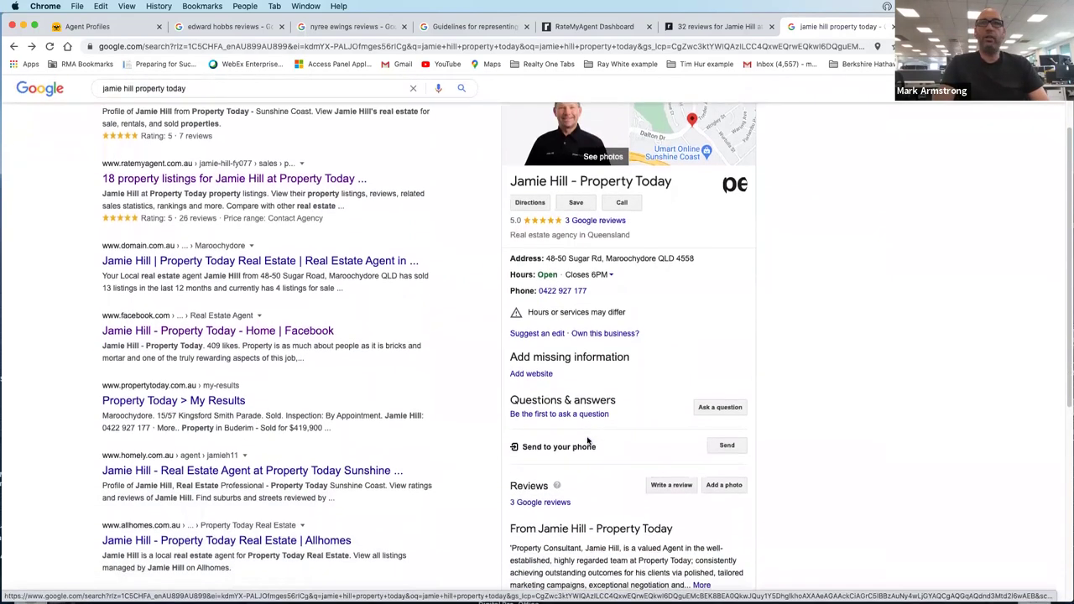
scroll(588, 442, down, 2)
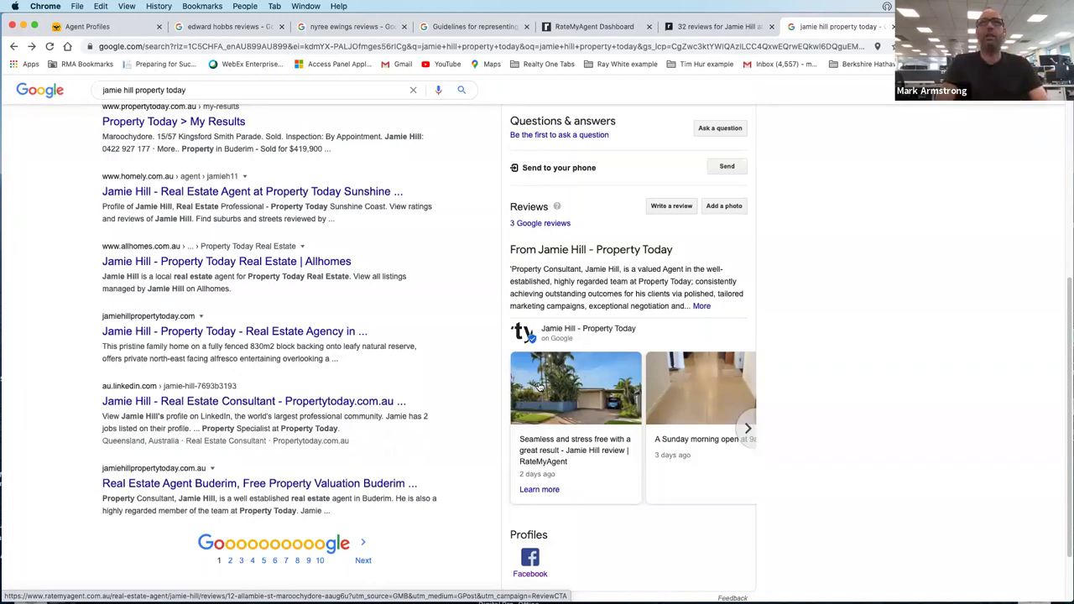
scroll(620, 270, up, 3)
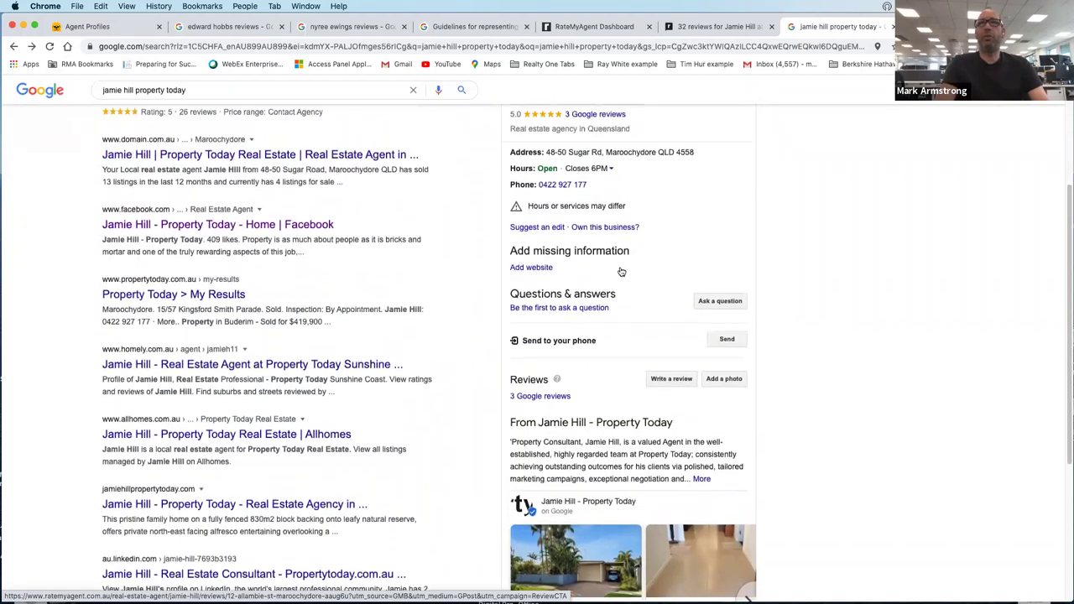
scroll(621, 271, up, 3)
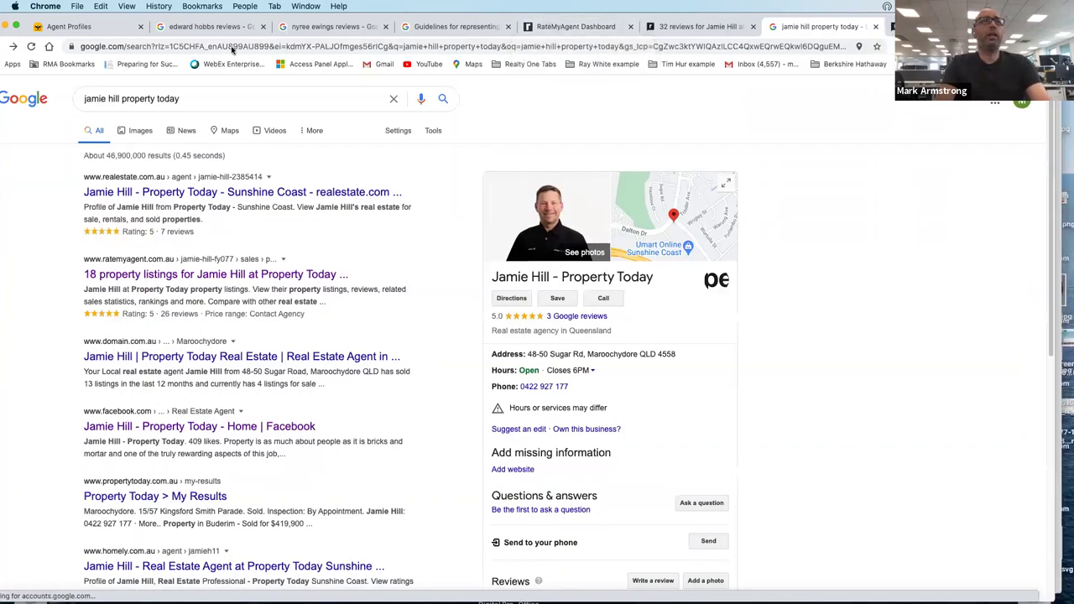
Move the current browser window aside, minimise Slack and show the agent's review request email in the other browser window
drag(565, 19, 0, 39)
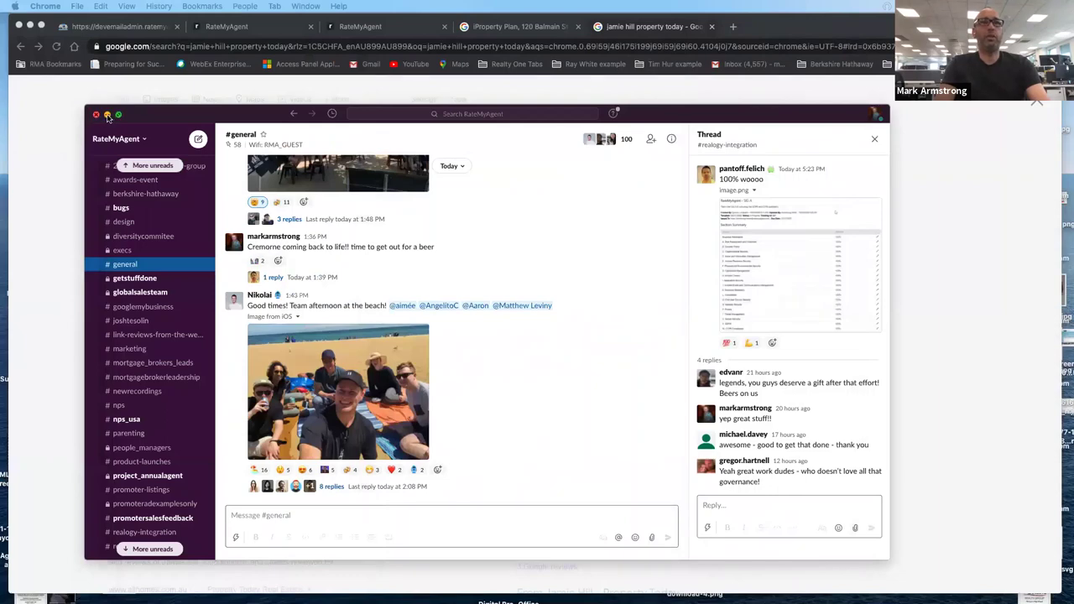
key(super+m)
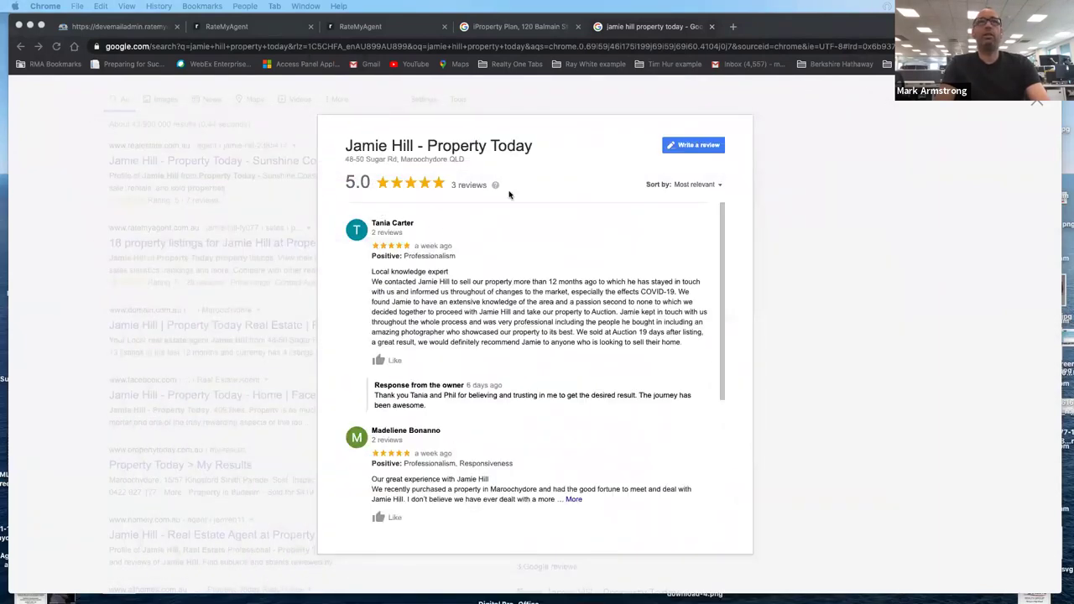
click(117, 28)
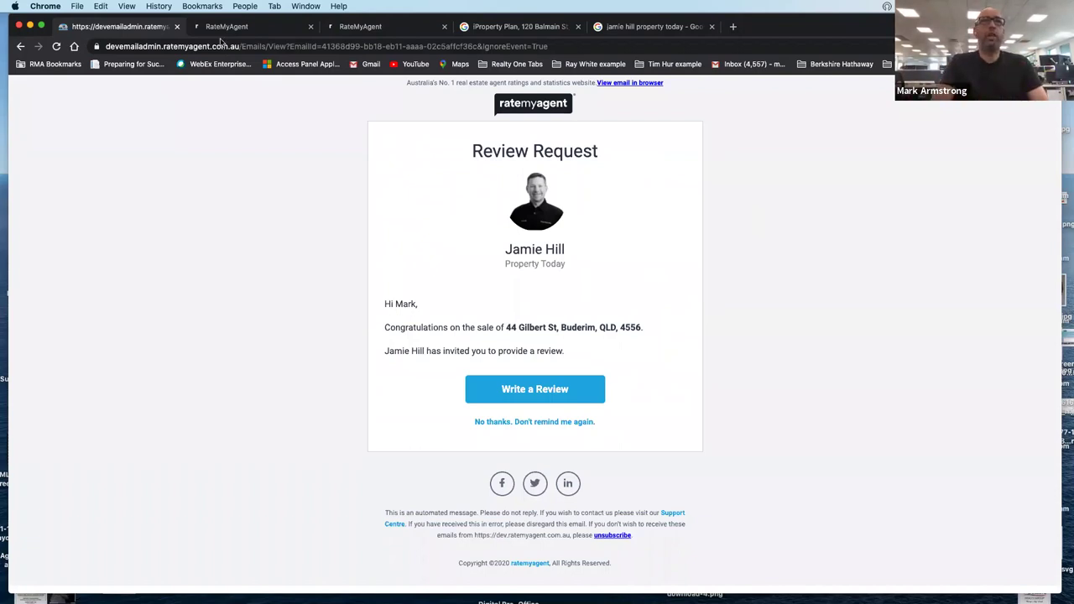
Look through the RateMyAgent review form, from the star rating and review text to the terms and conditions
click(248, 28)
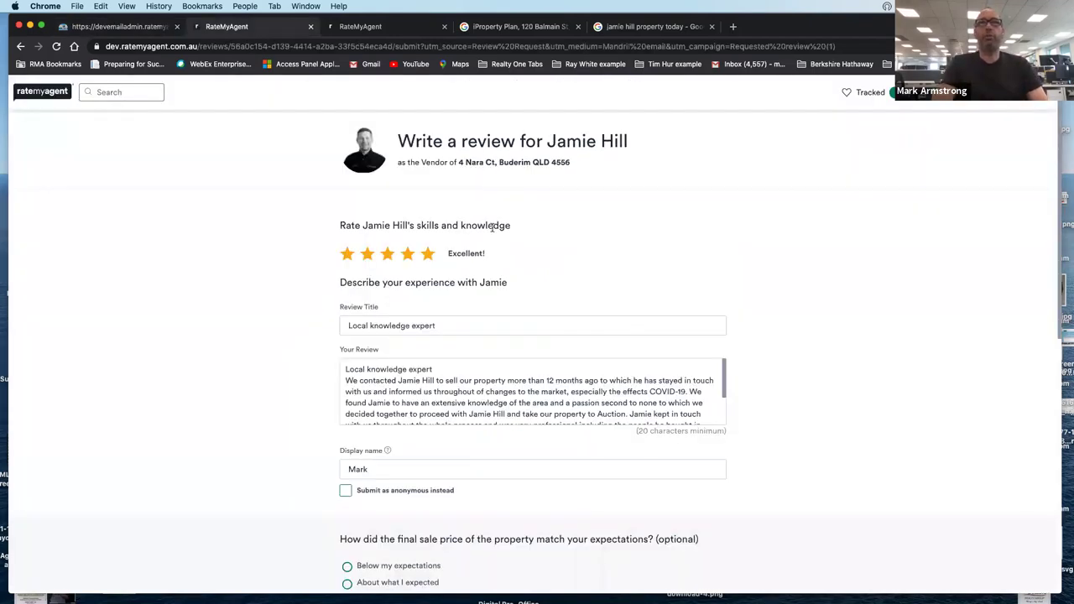
scroll(491, 228, down, 2)
scroll(491, 228, down, 3)
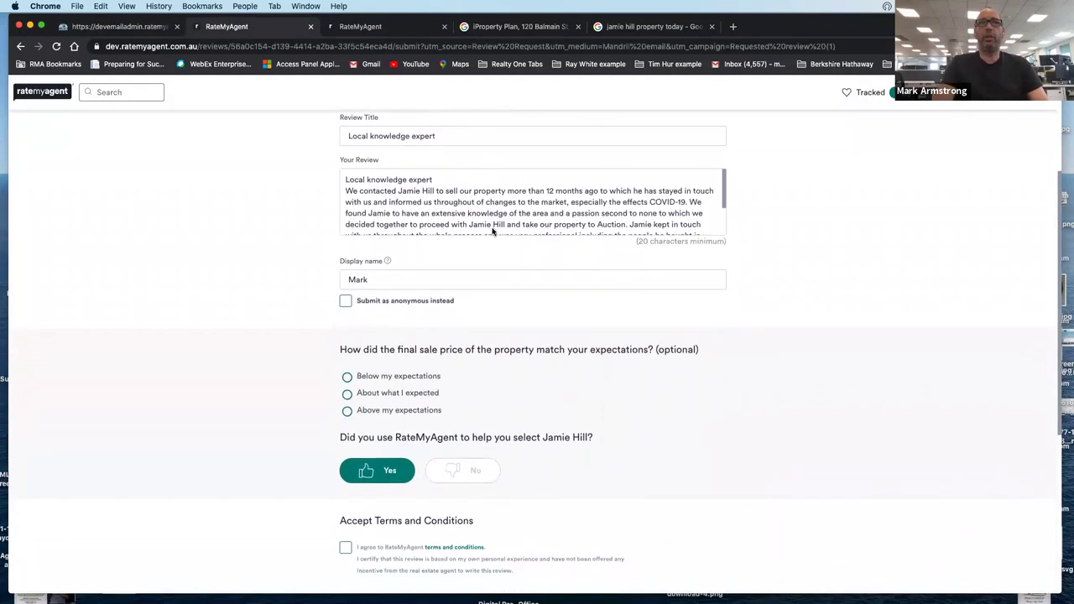
scroll(494, 232, up, 4)
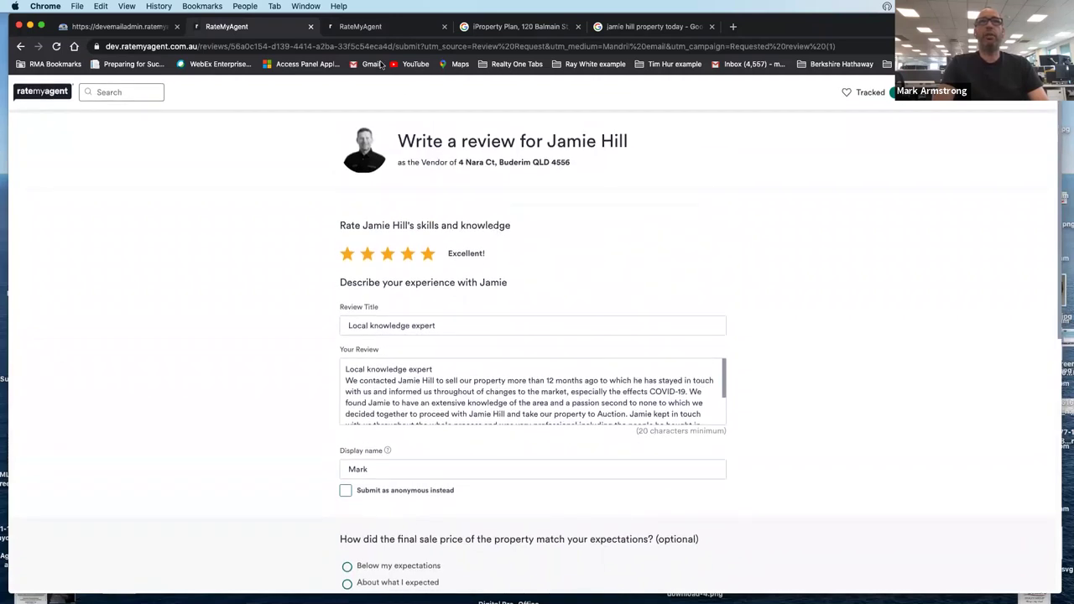
Accept the invitation to also post the review to Google and copy the "Local knowledge expert" review text
click(369, 29)
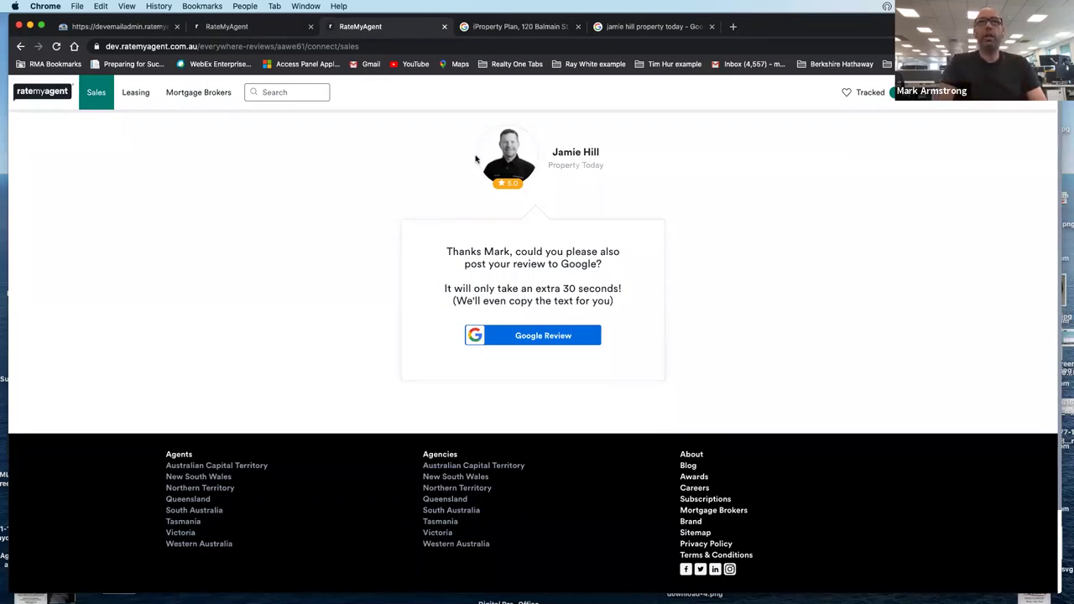
click(539, 337)
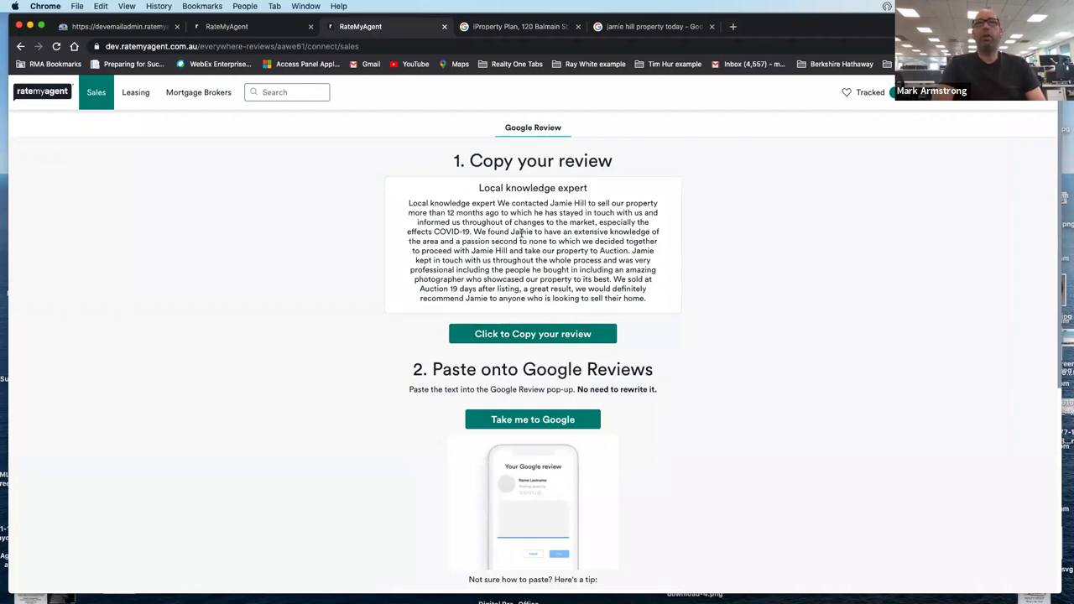
click(542, 335)
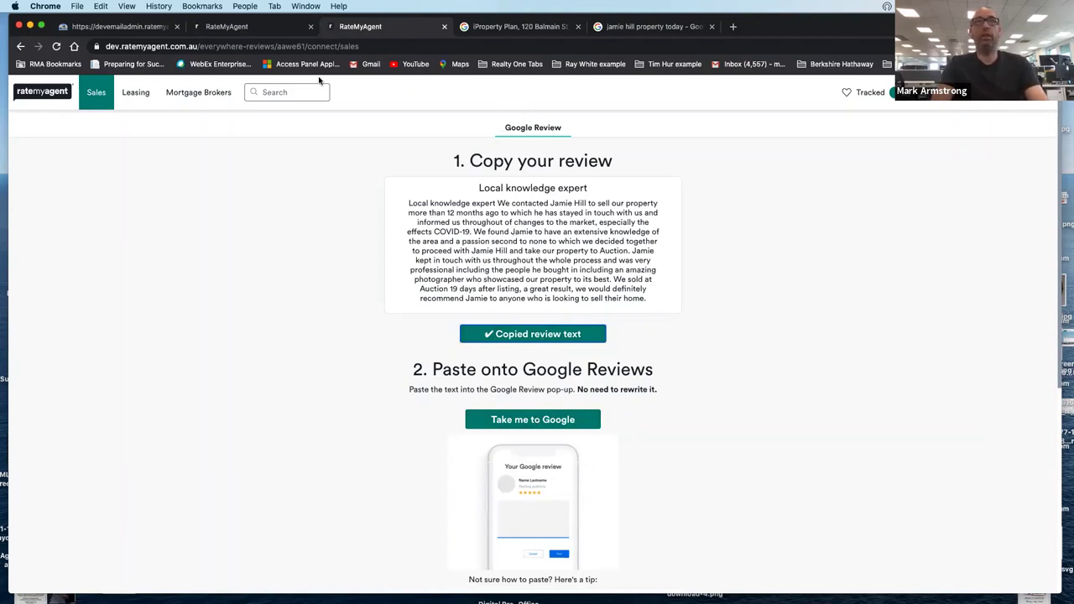
Give iProperty Plan a five-star rating in the Google review form and paste in the copied review text
click(519, 28)
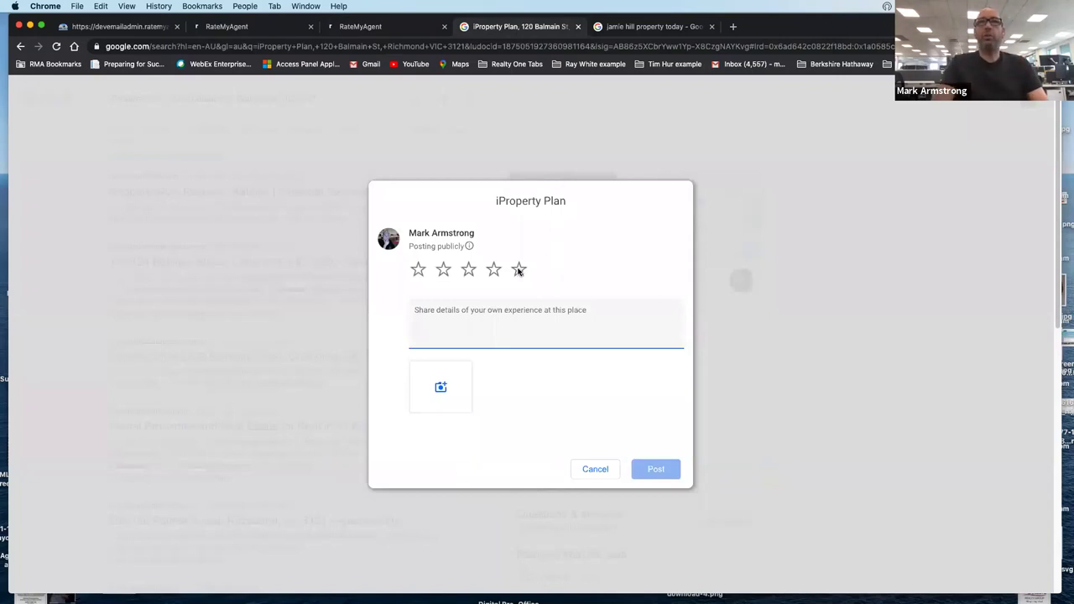
click(519, 270)
click(436, 360)
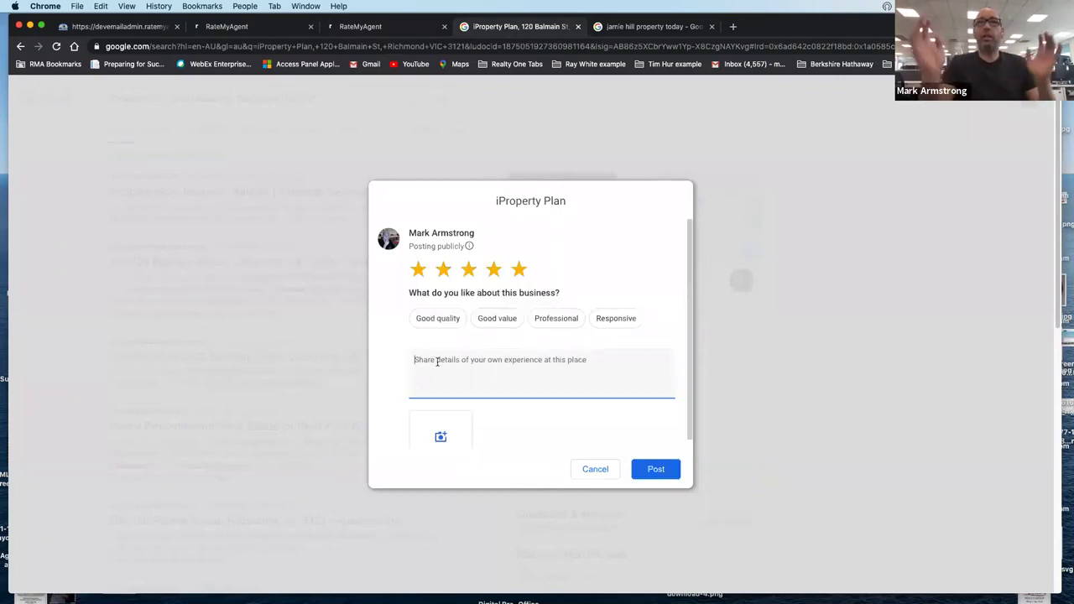
key(super+v)
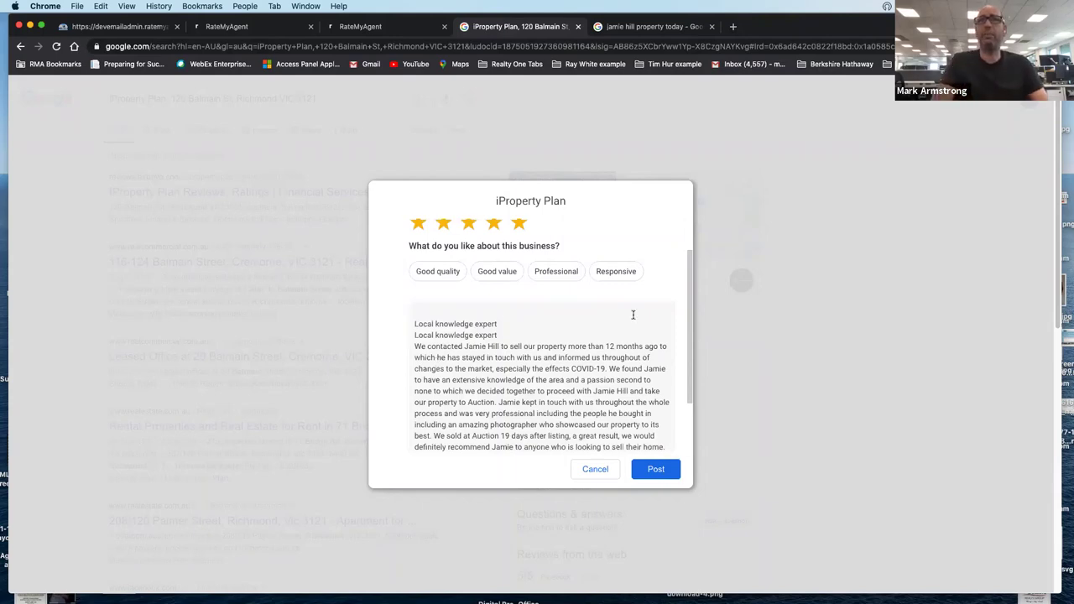
Compare the agent's Google reviews with the verified reviews on the RateMyAgent profile, then reopen the Google reviews from the business listing
click(629, 27)
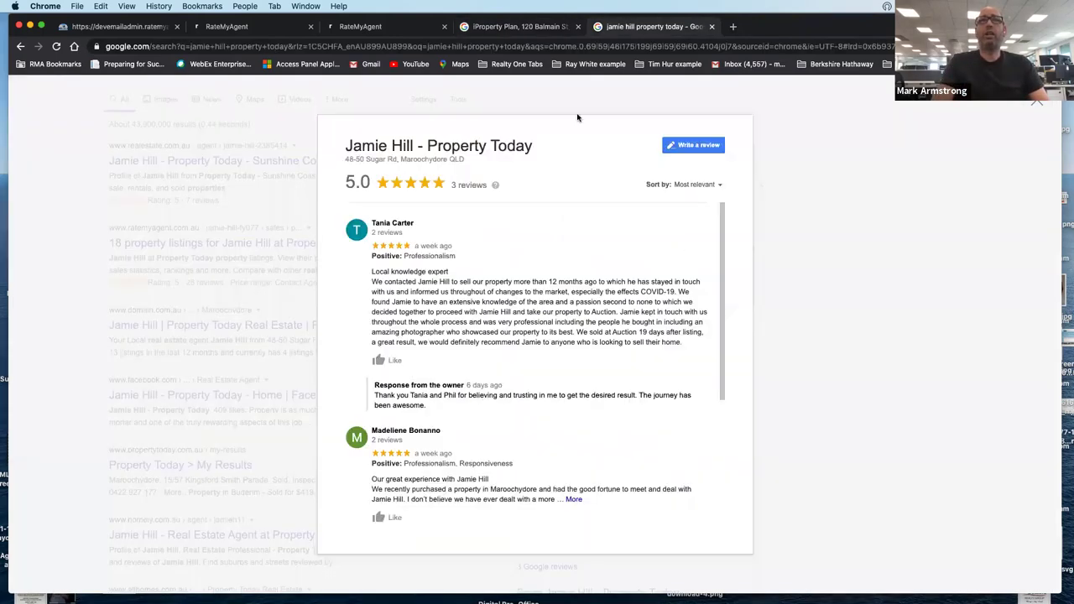
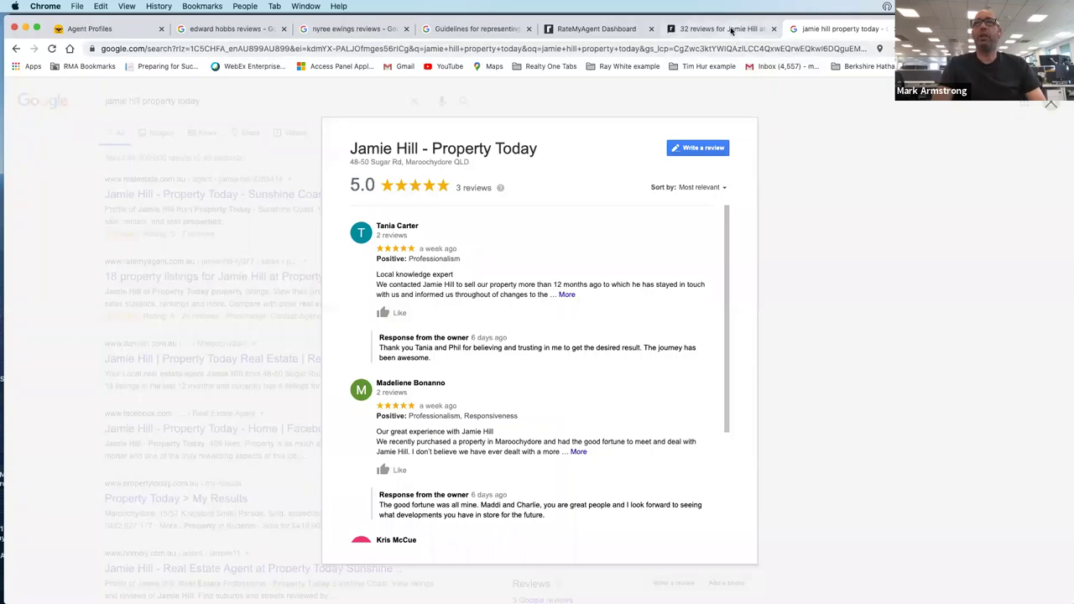
click(730, 29)
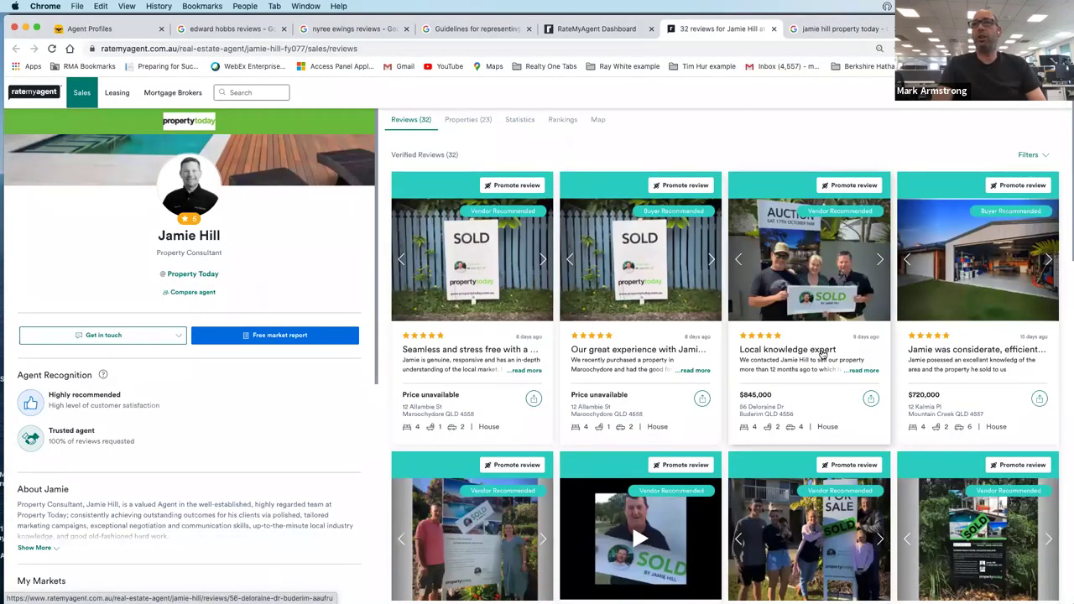
click(827, 31)
scroll(592, 369, down, 2)
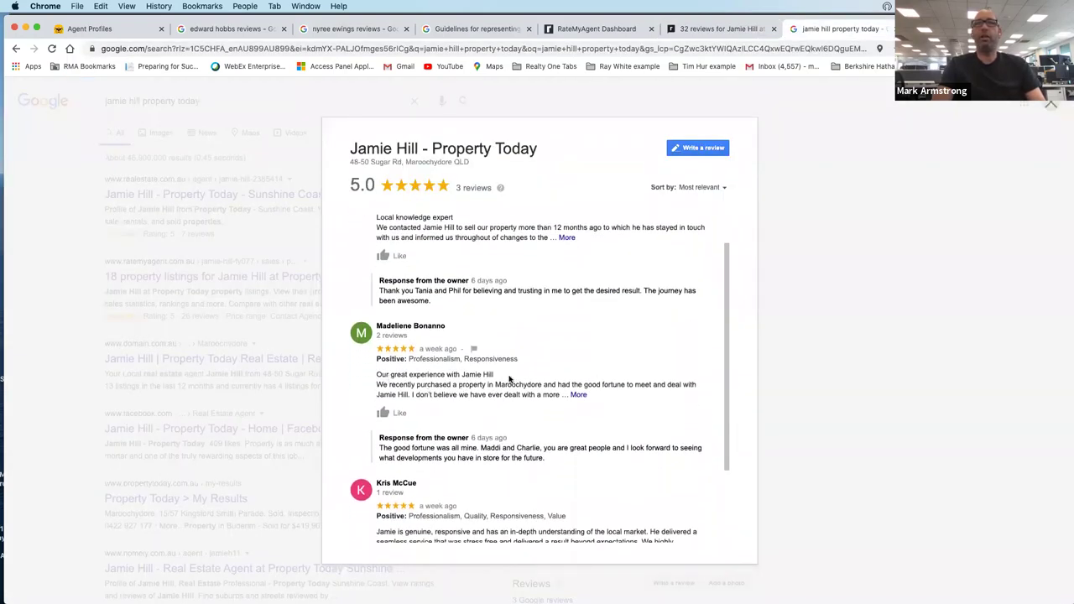
click(701, 30)
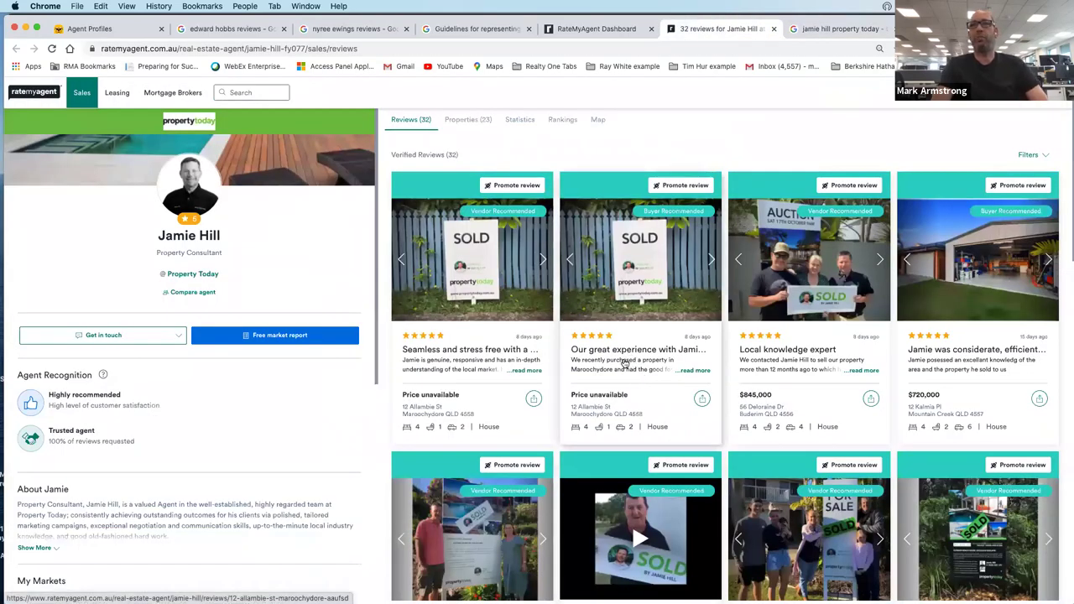
click(831, 32)
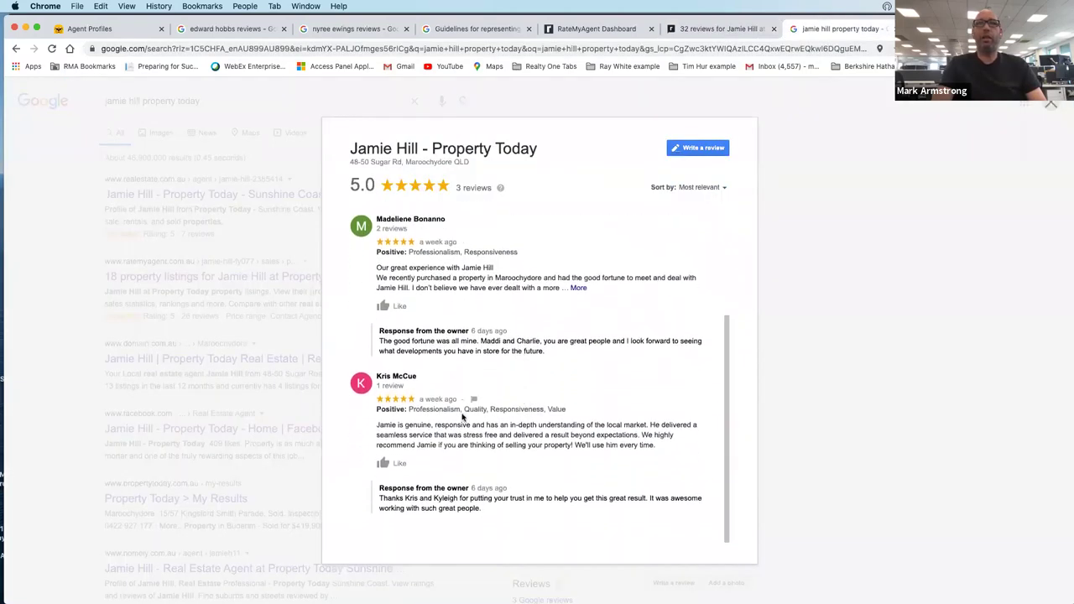
click(708, 31)
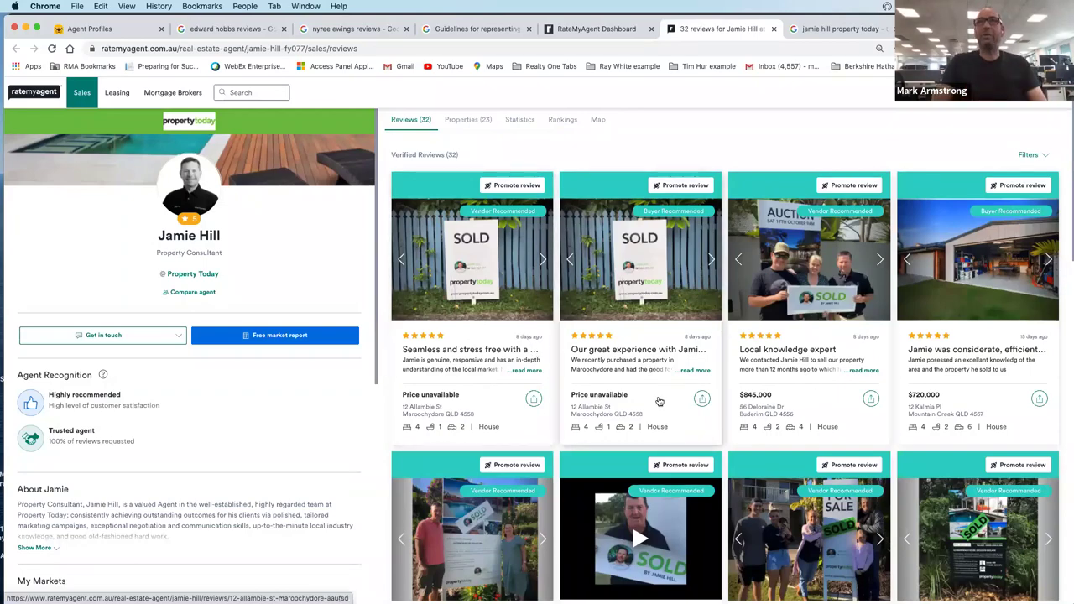
click(839, 29)
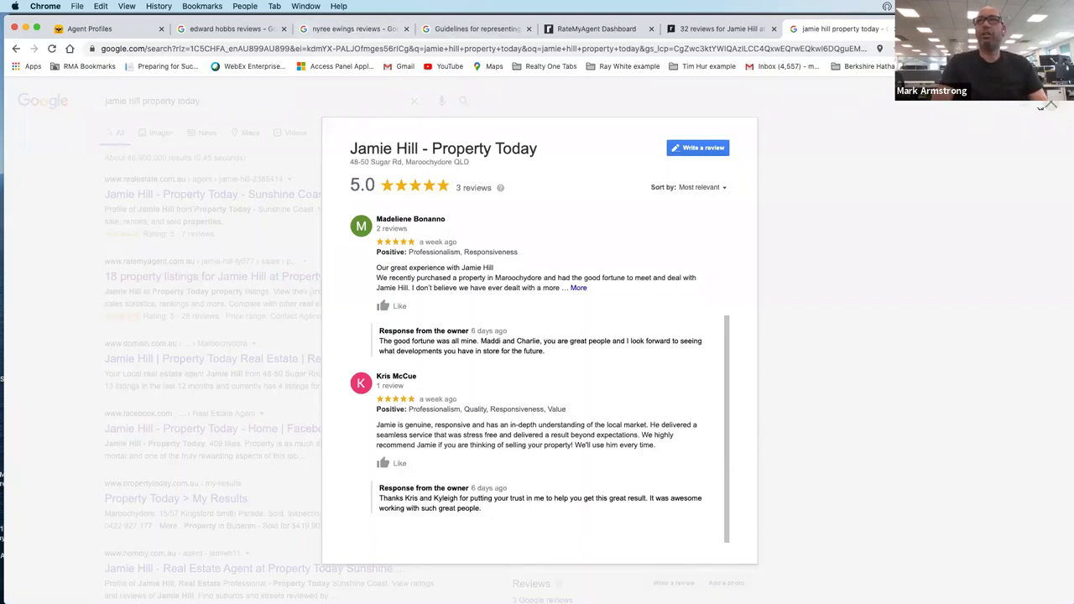
click(1050, 104)
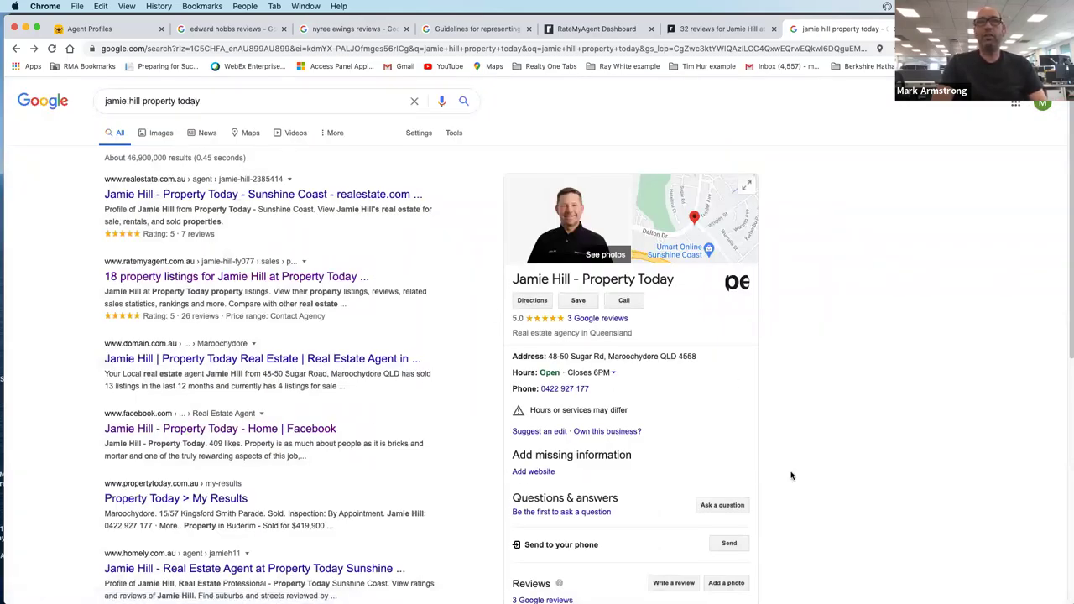
click(608, 319)
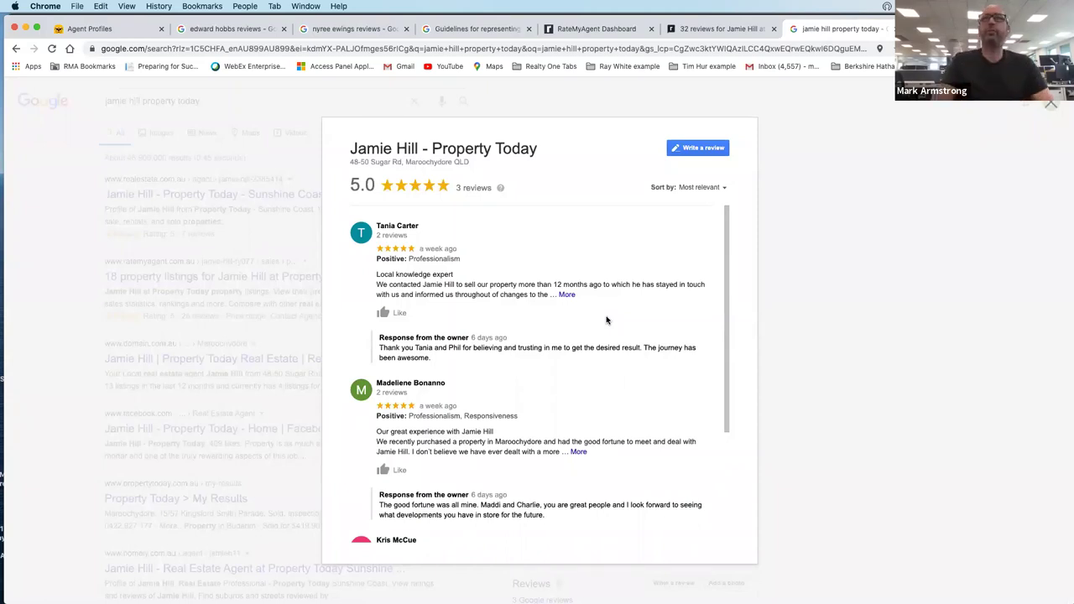
Open the Google Review Manager in the RateMyAgent dashboard's reviews and examine the reviews with their owner replies
click(594, 30)
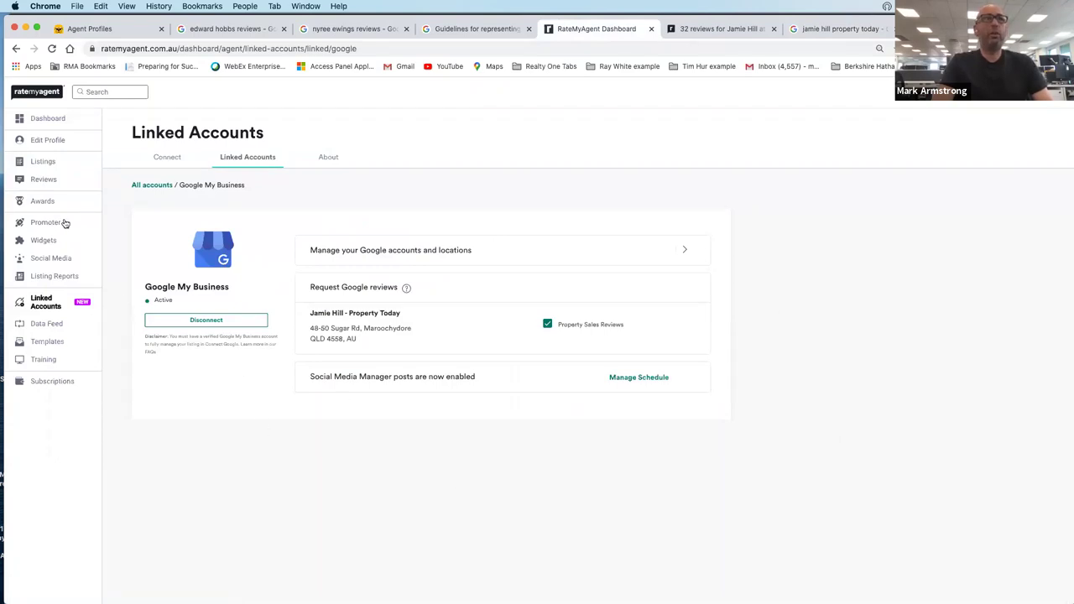
click(44, 179)
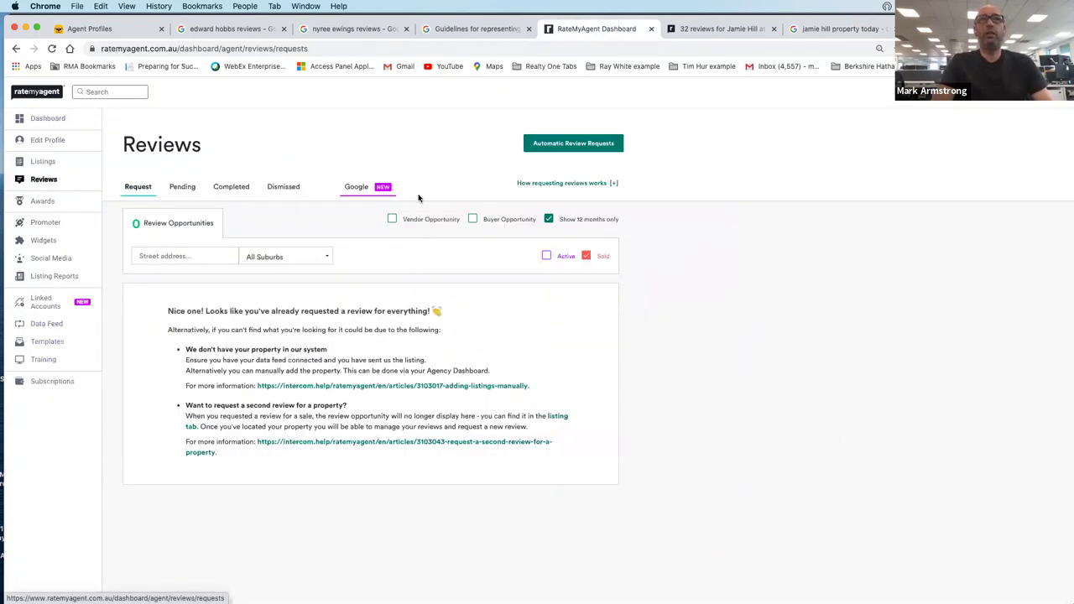
click(364, 191)
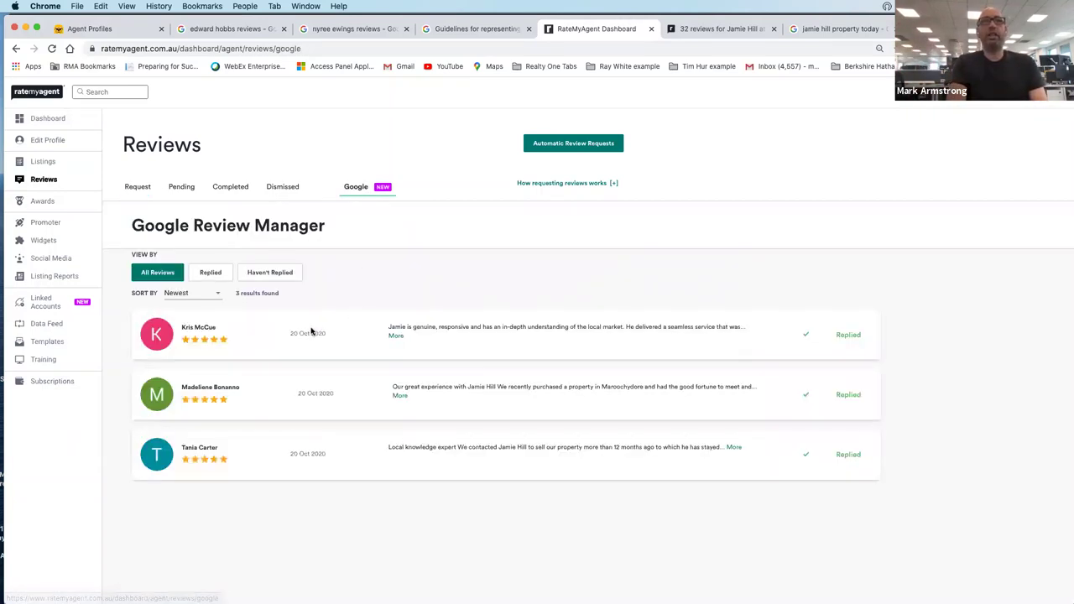
scroll(370, 370, down, 3)
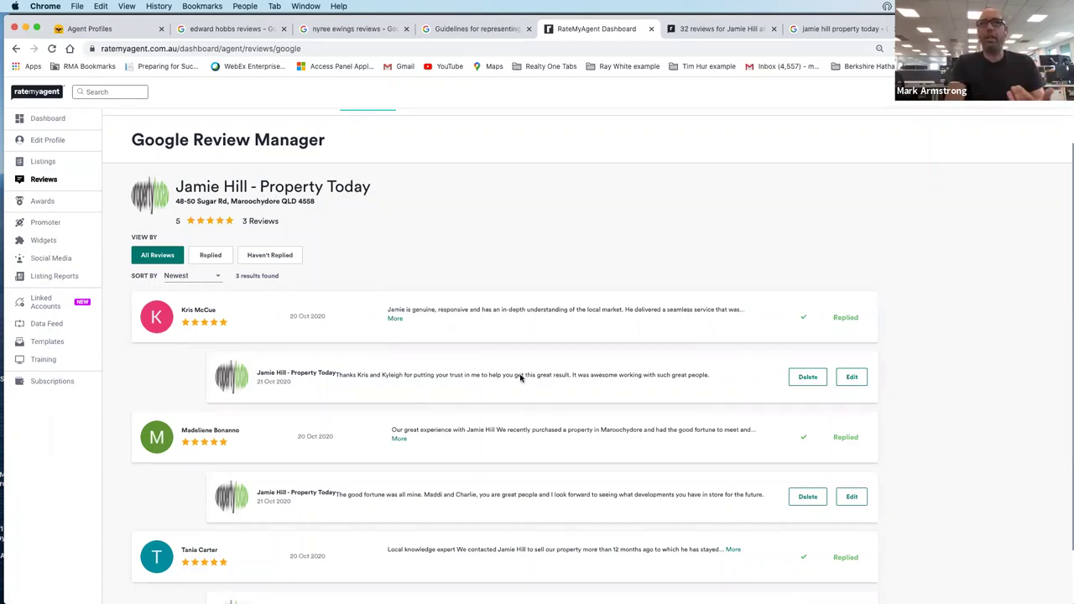
scroll(576, 402, down, 2)
scroll(575, 402, up, 1)
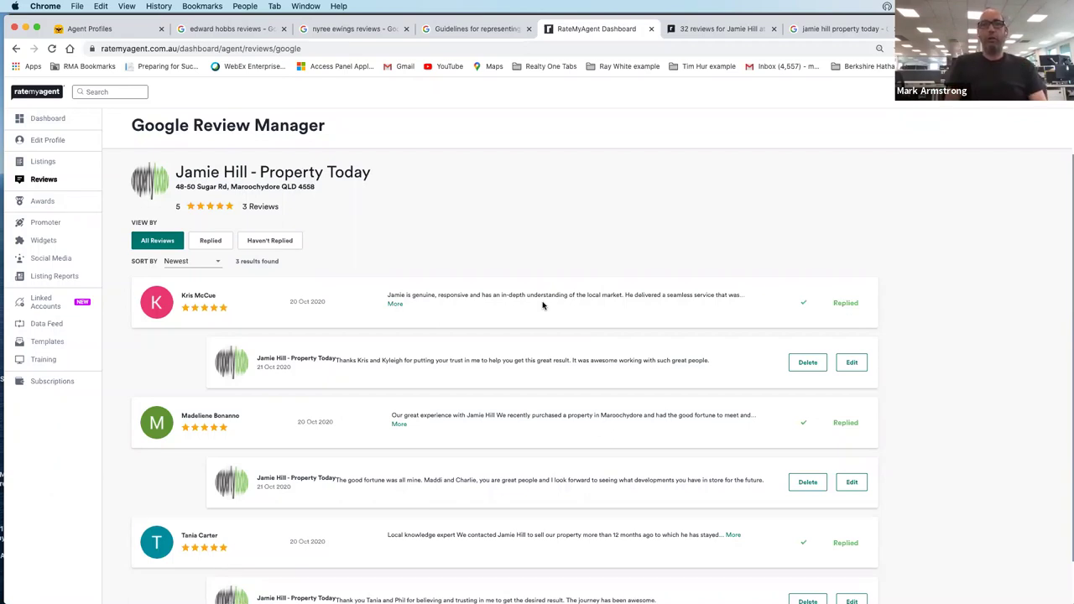
Return to the agent's Google search results, close the reviews window and examine the posts in the business listing
click(814, 36)
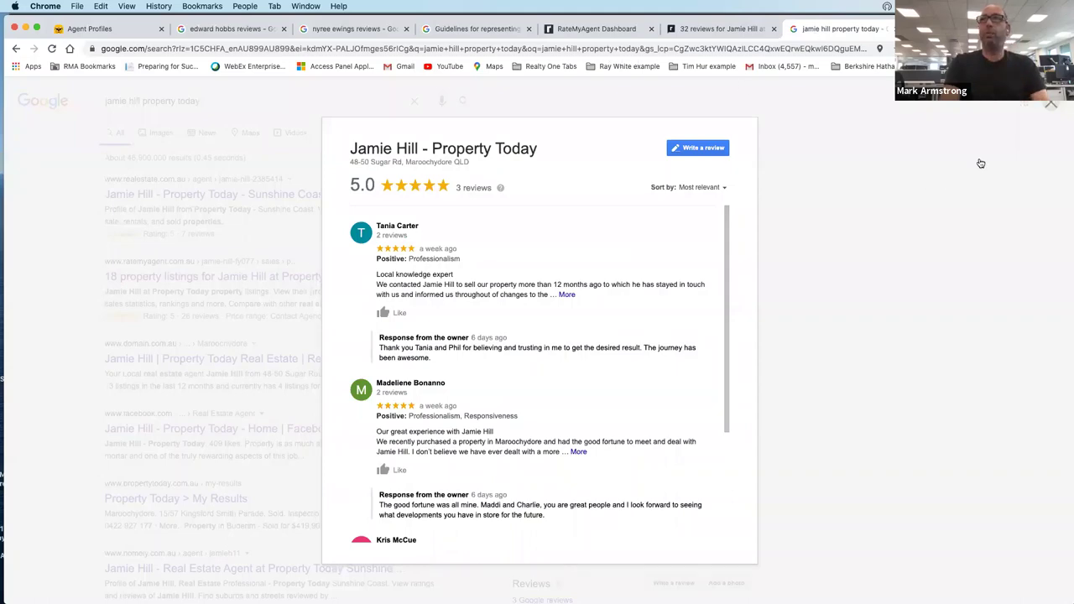
click(990, 125)
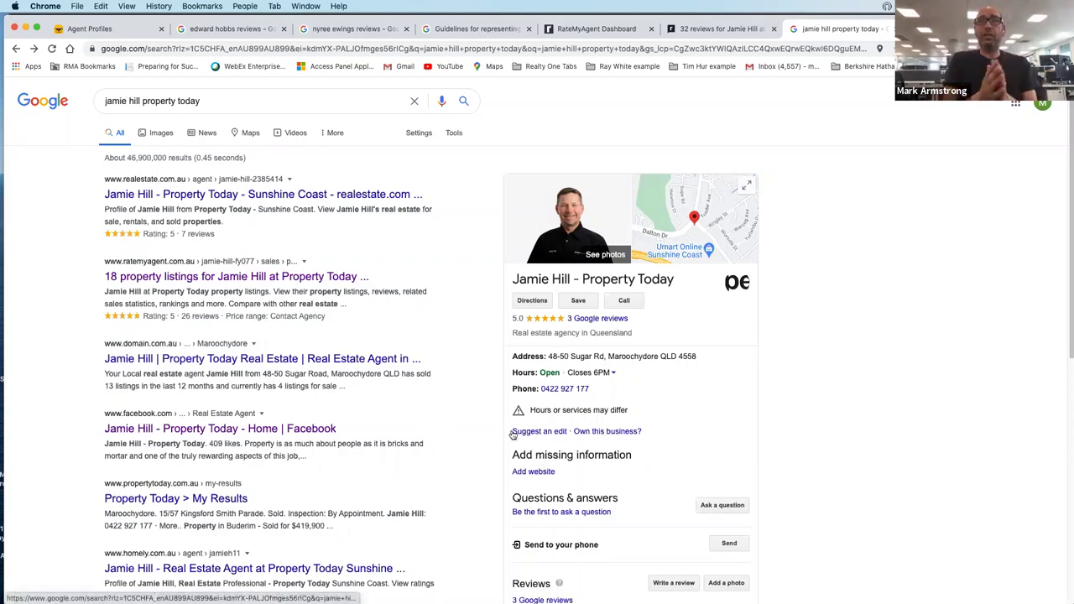
scroll(648, 427, down, 1)
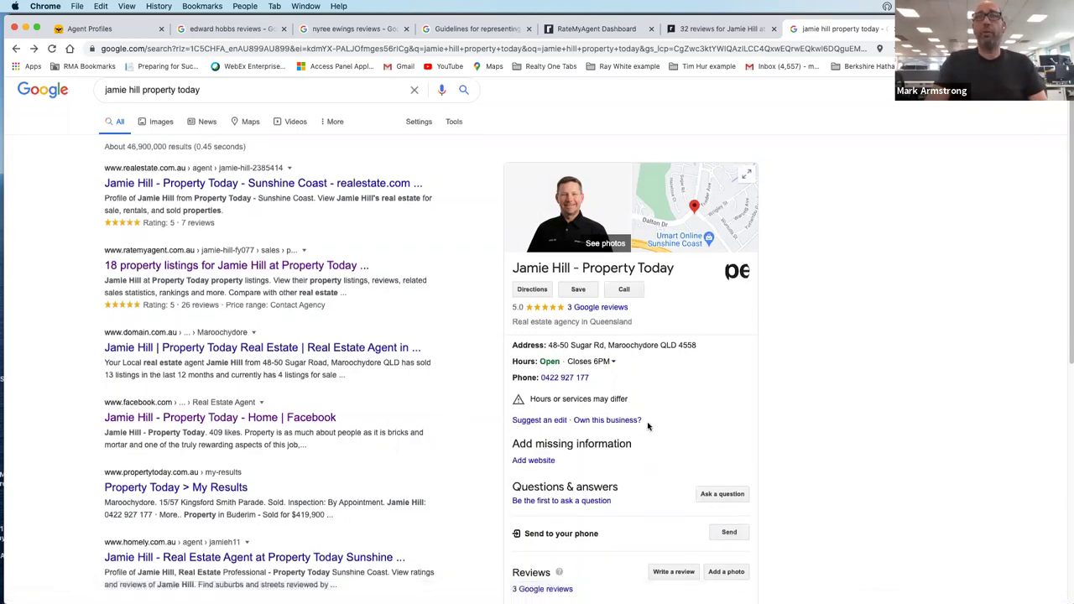
scroll(648, 426, down, 5)
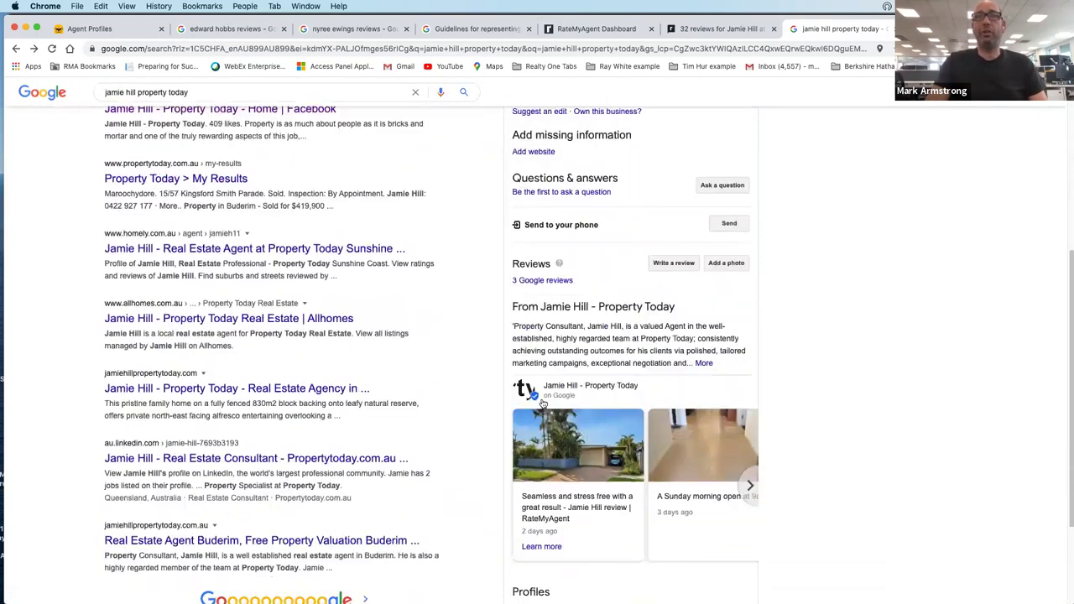
scroll(571, 432, down, 2)
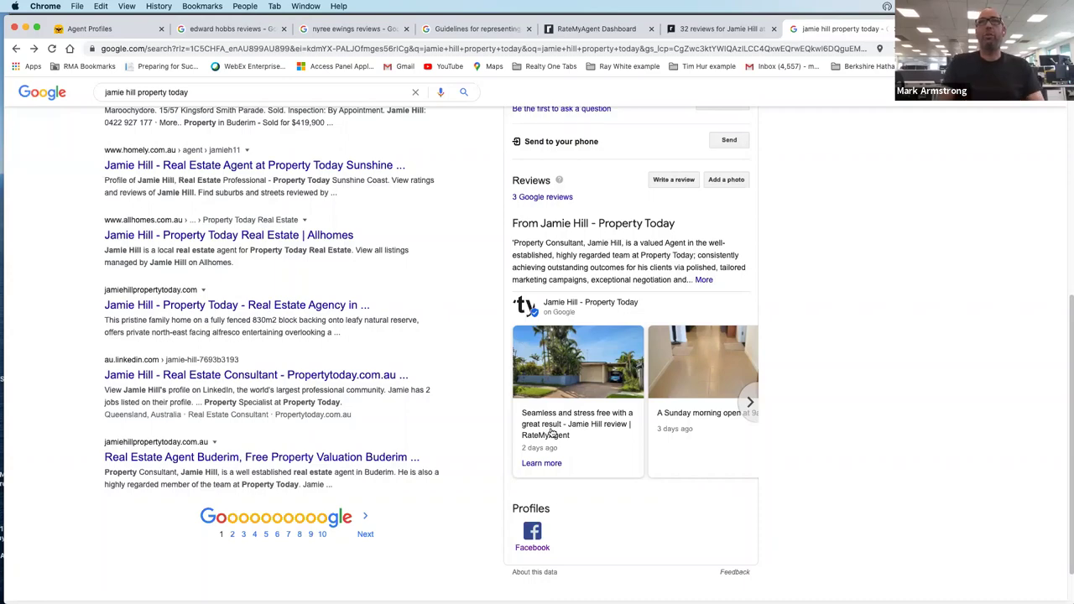
Check the Google My Business connection in the RateMyAgent Linked Accounts and view the Google posting time options in the Social Media Manager's review schedule
click(587, 30)
click(42, 301)
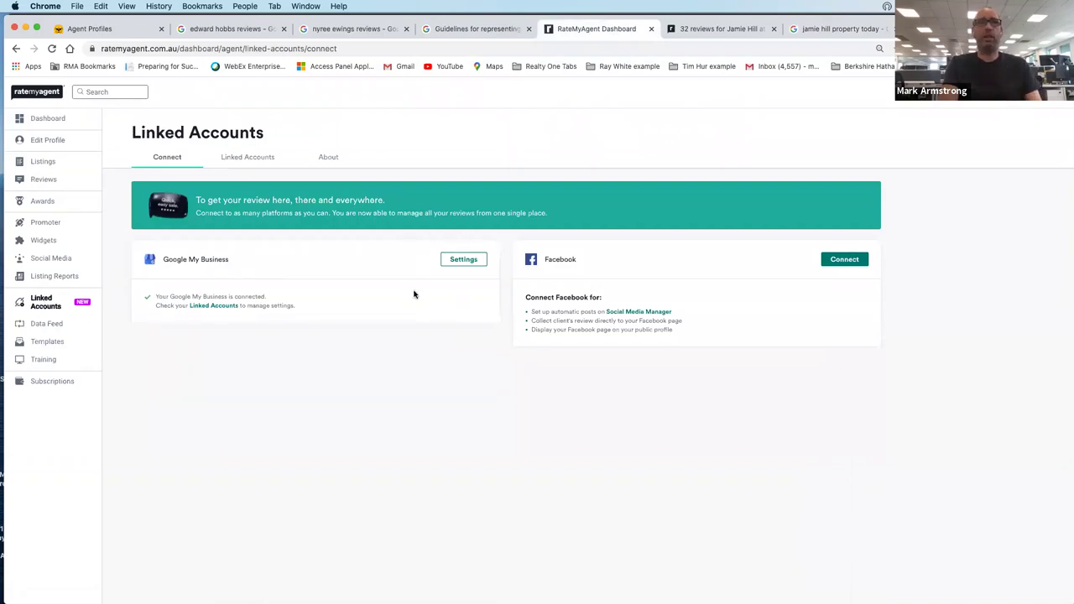
click(59, 262)
click(330, 158)
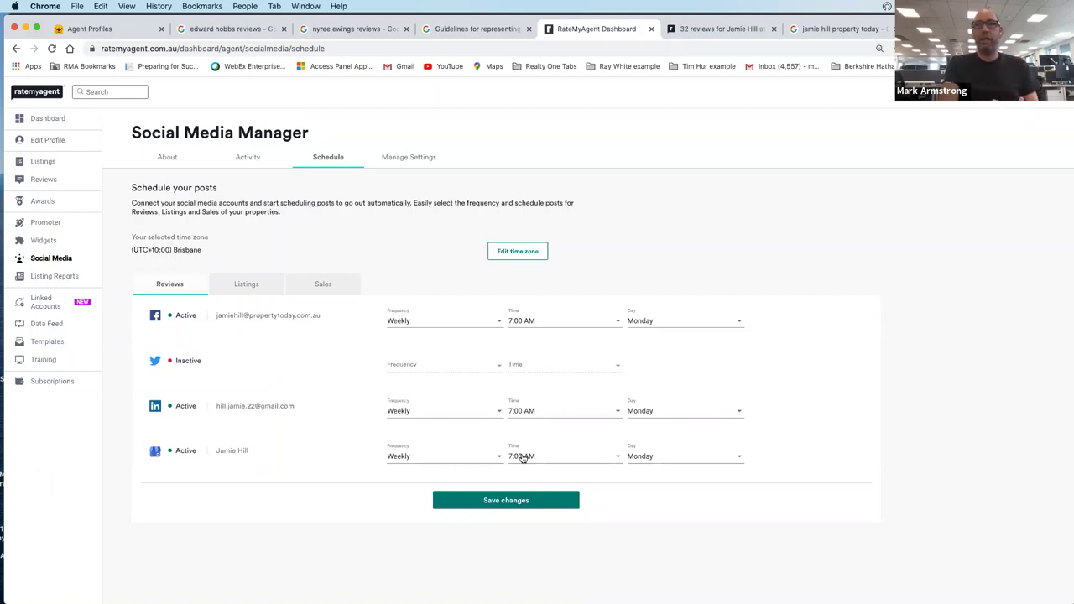
click(617, 457)
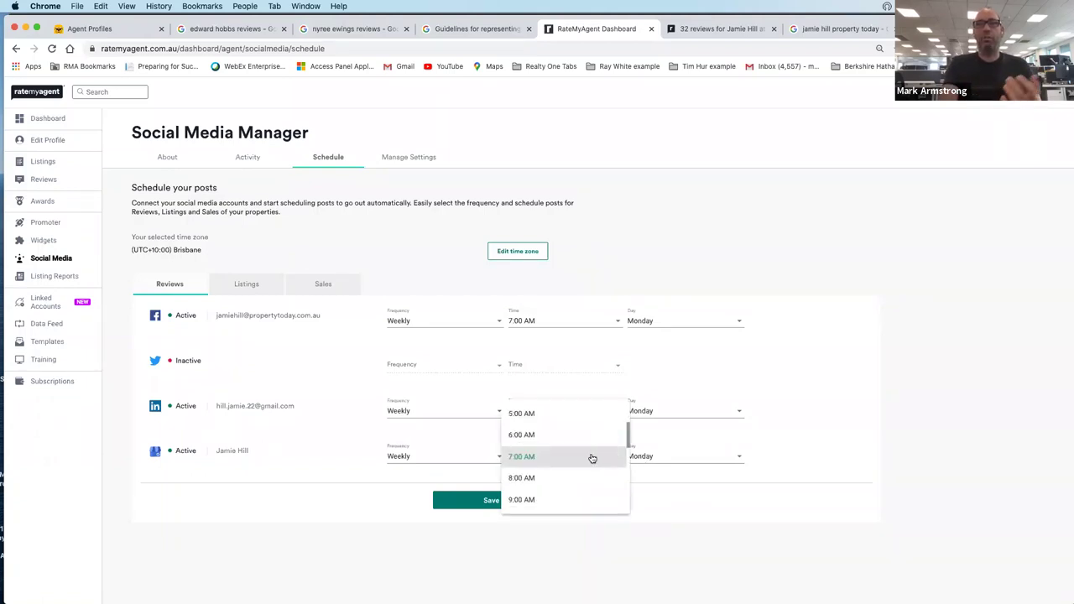
click(667, 481)
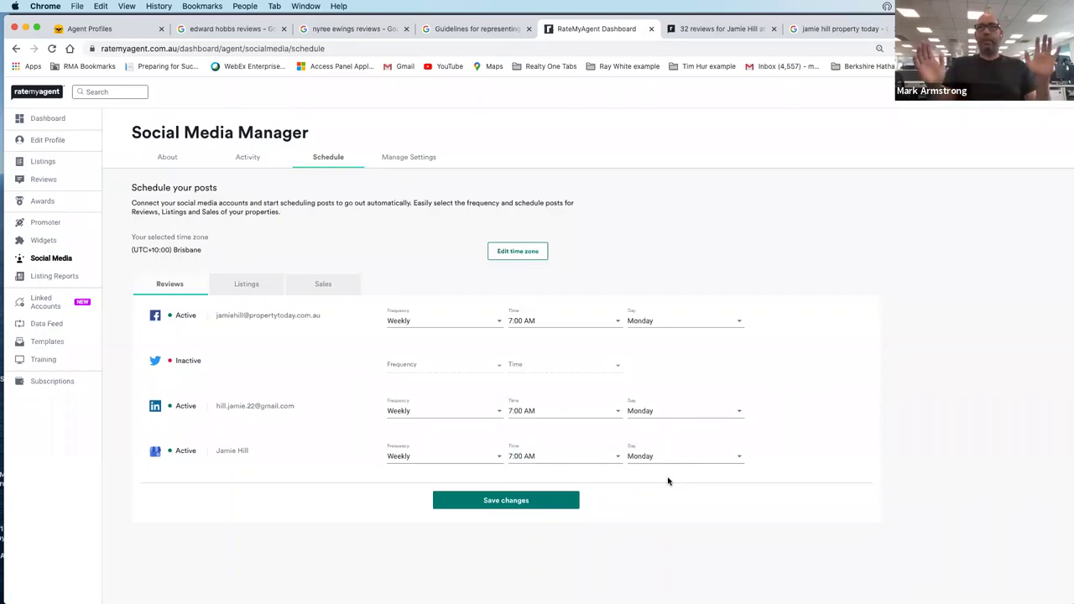
Open the "Seamless and stress free with a great result" post in the agent's Google listing and follow its link to the full RateMyAgent review
click(714, 29)
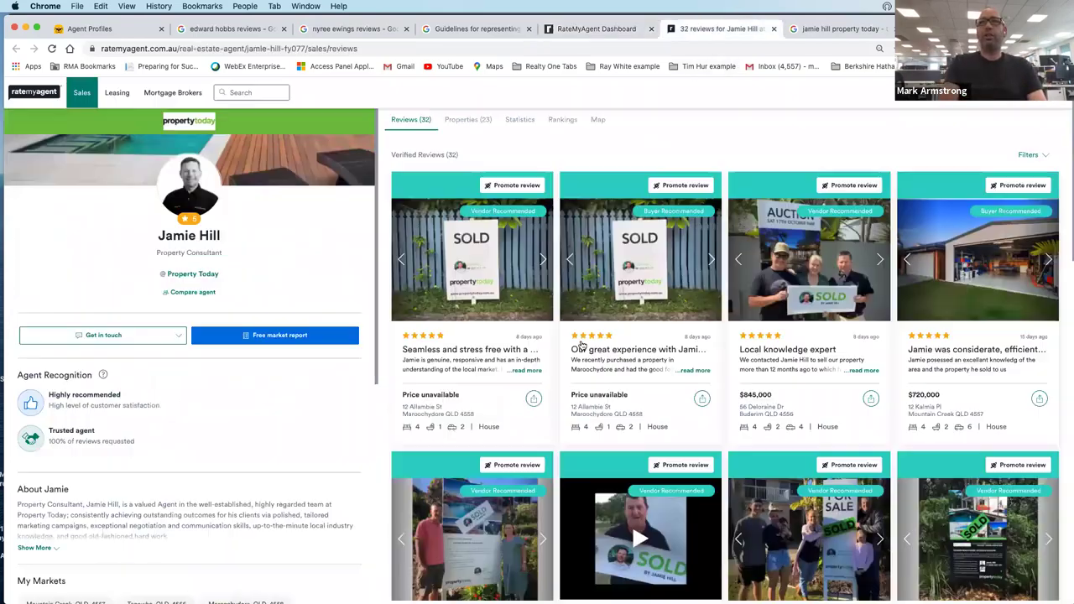
click(833, 32)
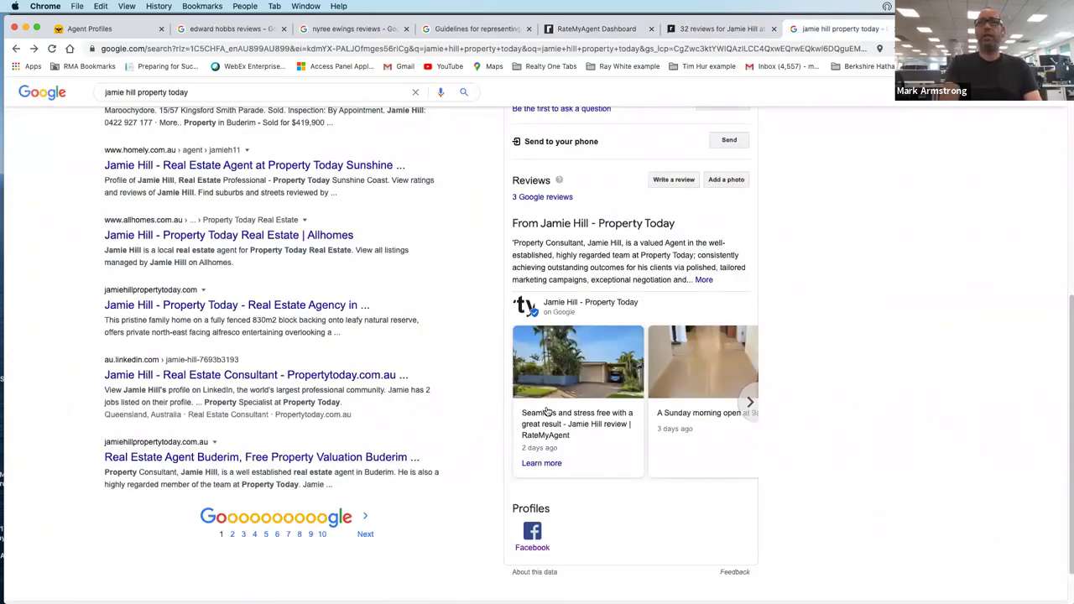
click(581, 370)
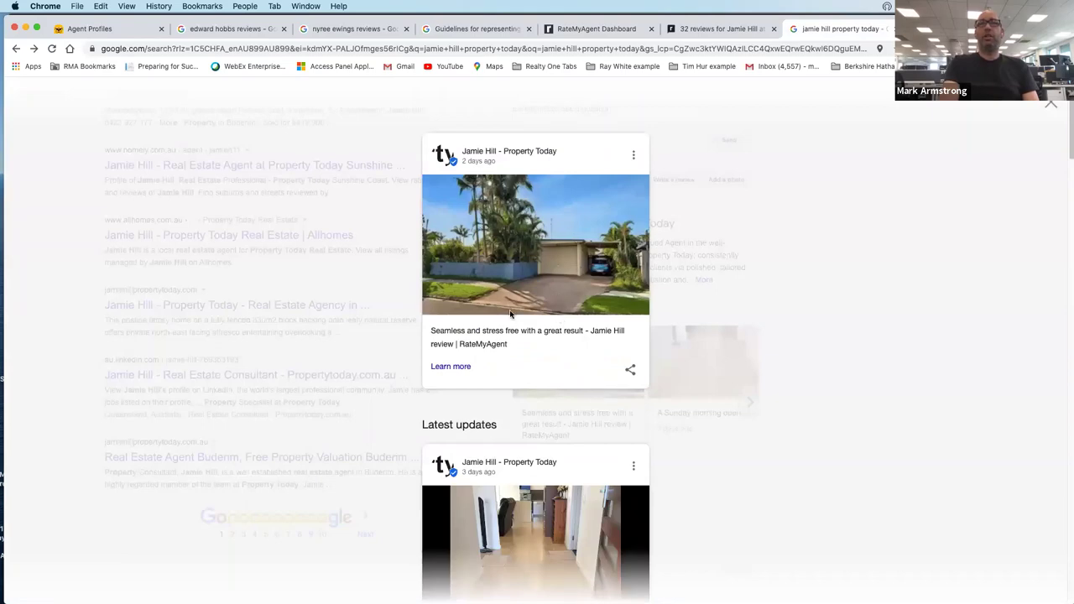
click(458, 369)
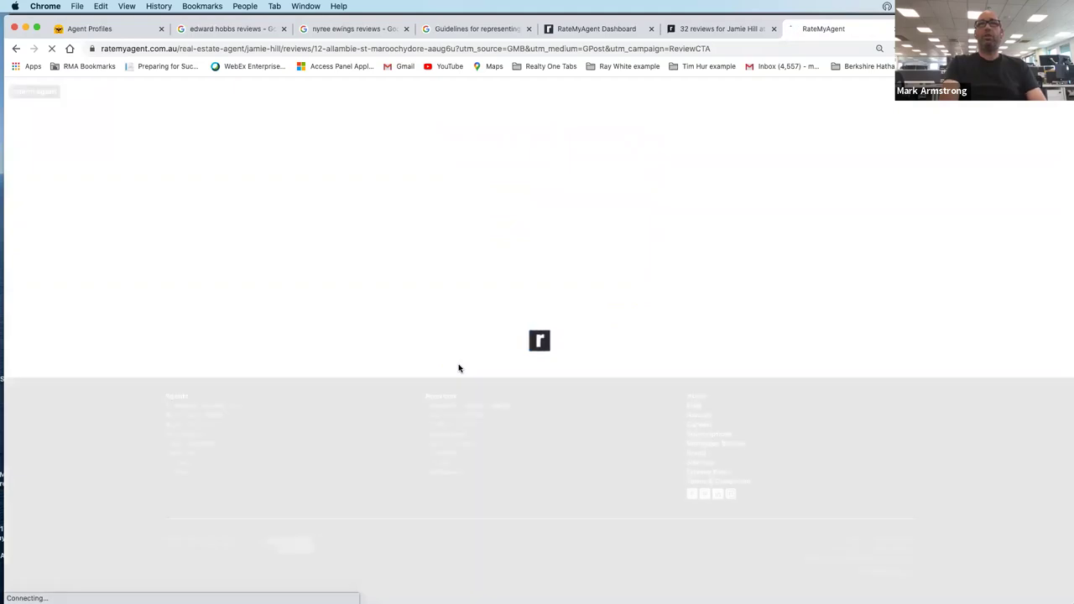
scroll(458, 367, down, 1)
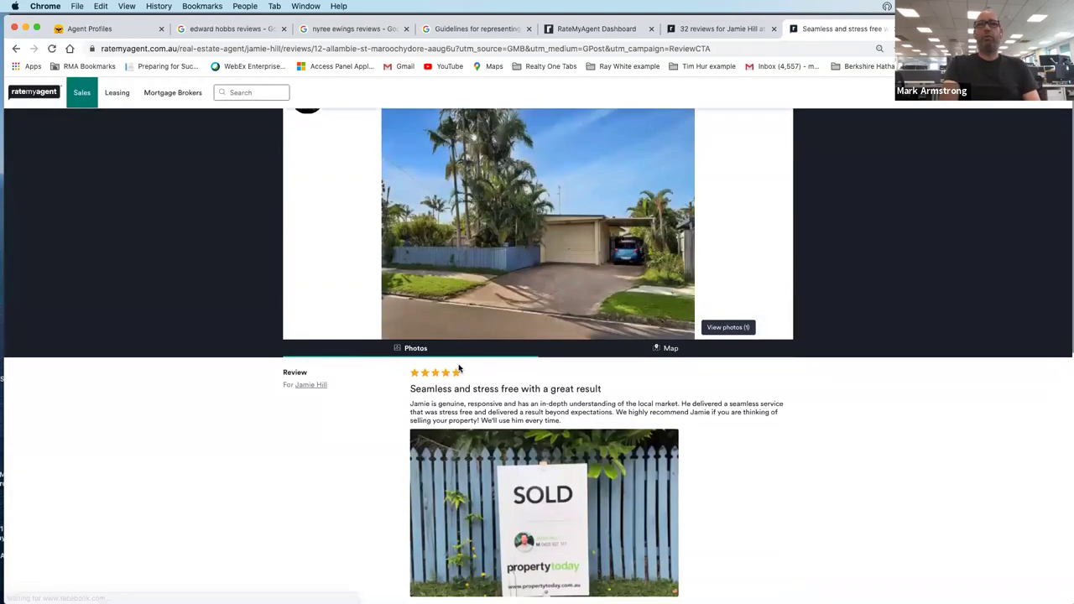
scroll(458, 367, up, 1)
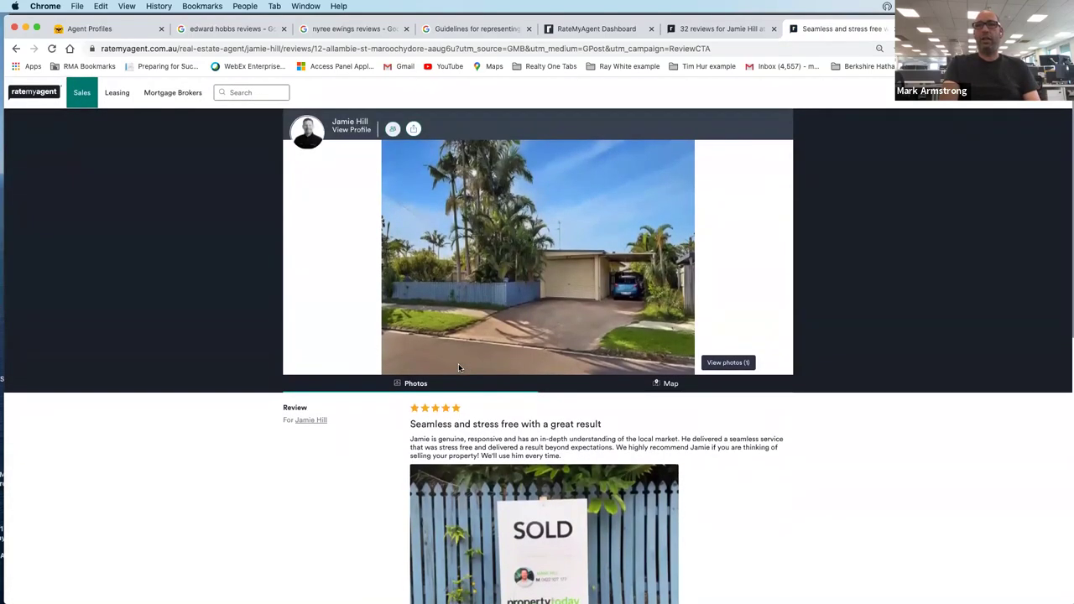